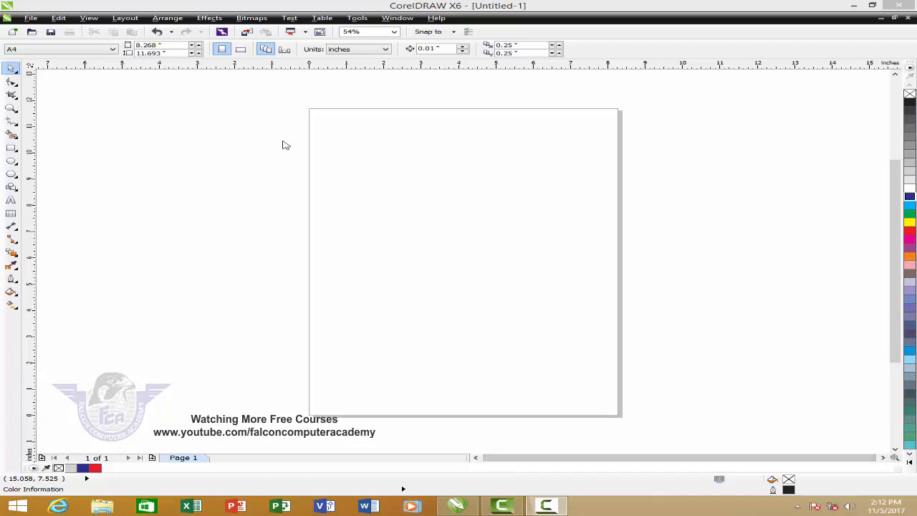
Import Logo_design_By_Vectorportal_by_Vectorportal.jpg and place it near the page centre, about 3.72 by 3.81 inches.
{"action": "right_click", "coordinate": [371, 162]}
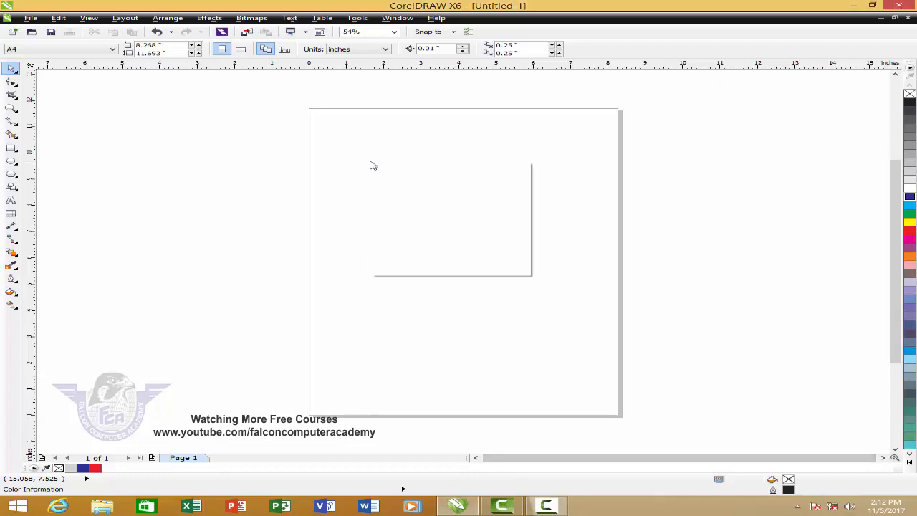
{"action": "left_click", "coordinate": [409, 205]}
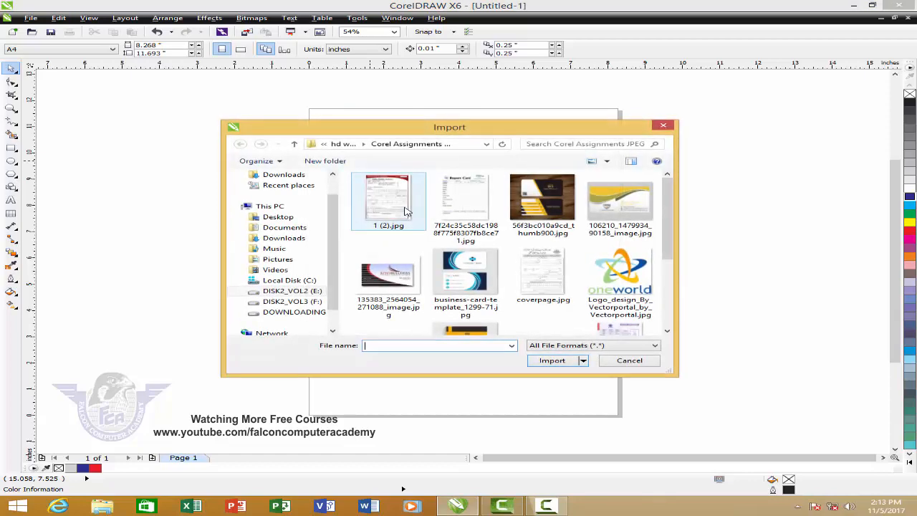
{"action": "mouse_move", "coordinate": [666, 201]}
{"action": "left_mouse_down"}
{"action": "mouse_move", "coordinate": [667, 281]}
{"action": "mouse_move", "coordinate": [665, 217]}
{"action": "left_mouse_up"}
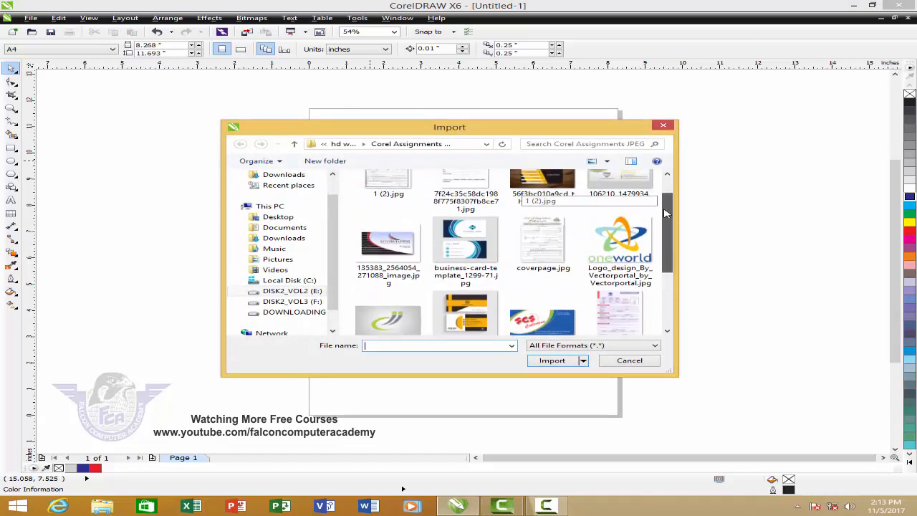
{"action": "left_click", "coordinate": [630, 247]}
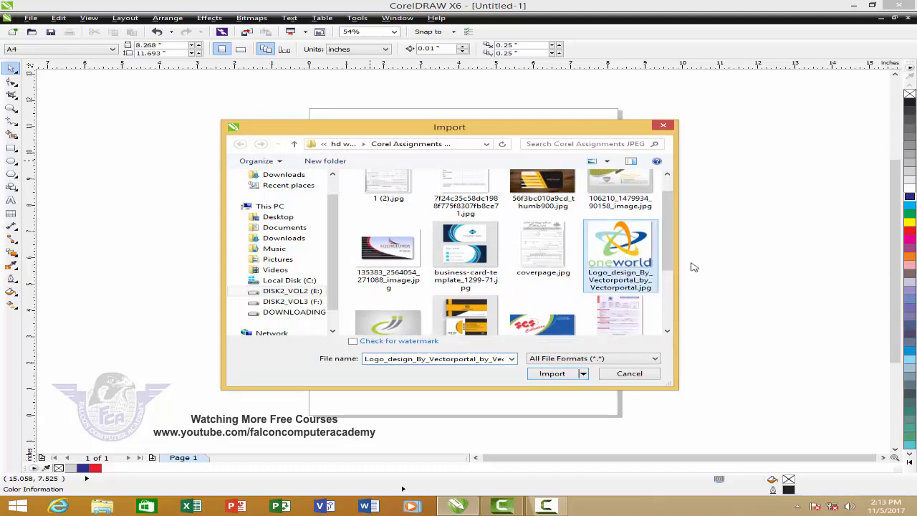
{"action": "left_click", "coordinate": [553, 376]}
{"action": "left_click_drag", "start_coordinate": [410, 213], "coordinate": [541, 306]}
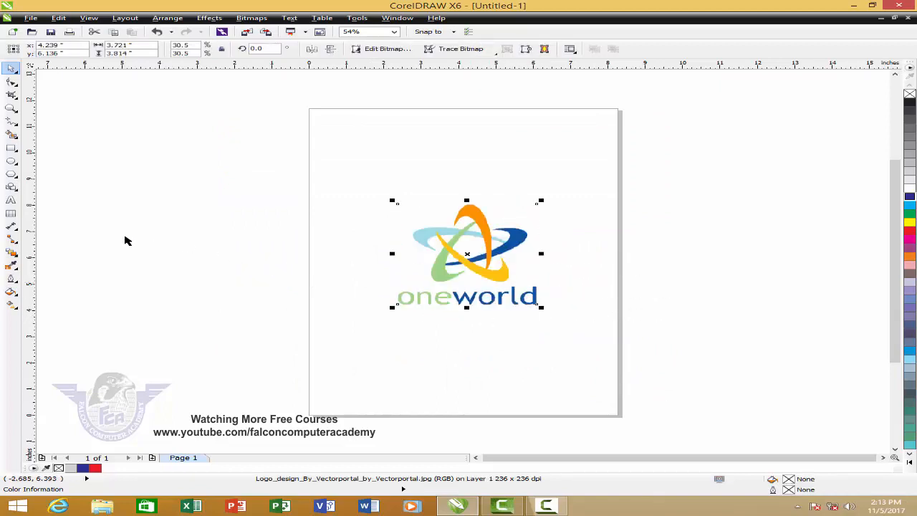
{"action": "left_click_drag", "start_coordinate": [520, 264], "coordinate": [485, 273]}
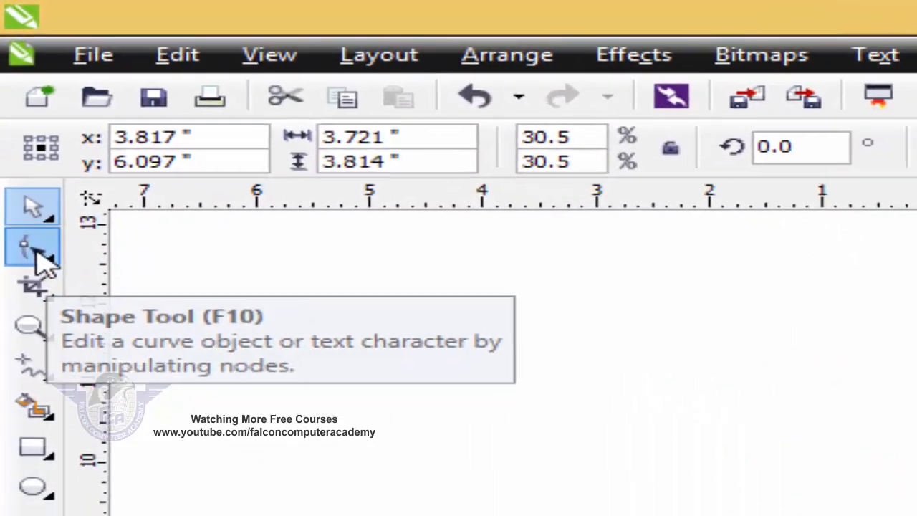
Draw a rectangle enclosing the whole oneworld logo and fill it with black.
{"action": "left_click", "coordinate": [14, 101]}
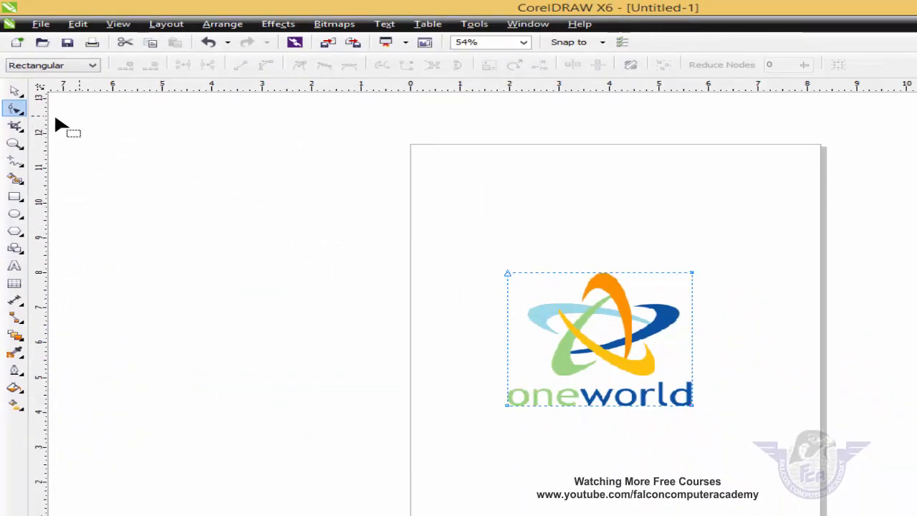
{"action": "left_click", "coordinate": [15, 91]}
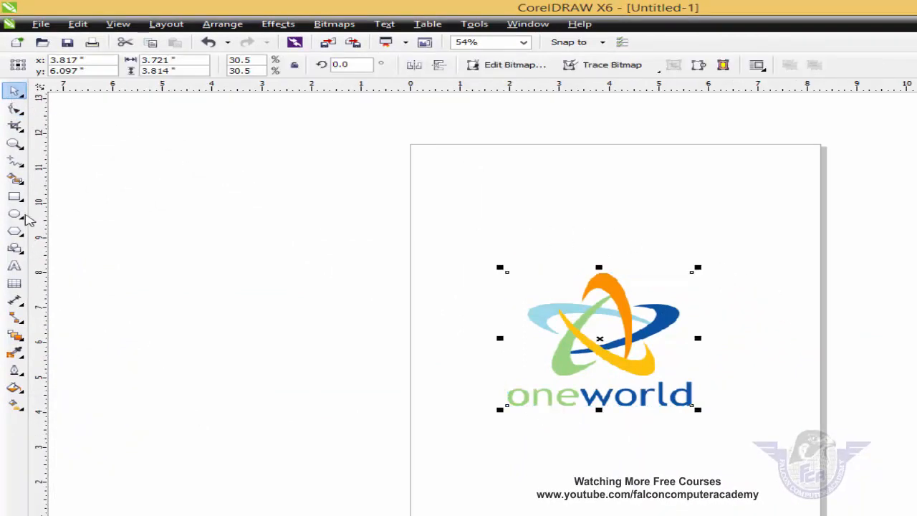
{"action": "left_click", "coordinate": [14, 196]}
{"action": "left_click_drag", "start_coordinate": [456, 241], "coordinate": [750, 453]}
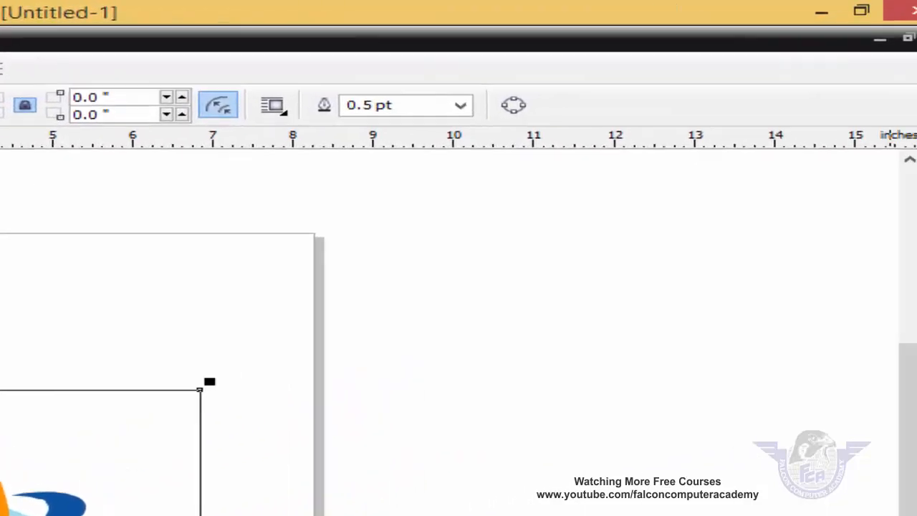
{"action": "left_click", "coordinate": [902, 207]}
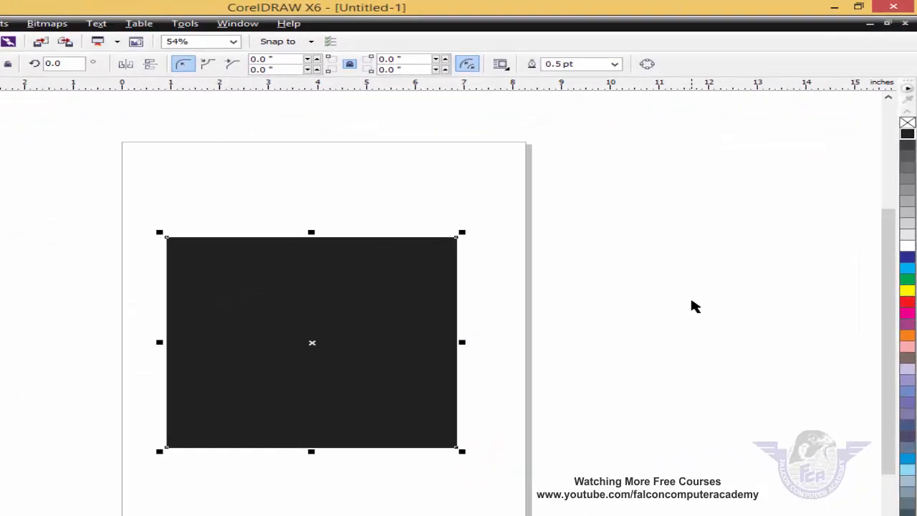
{"action": "left_click", "coordinate": [691, 301]}
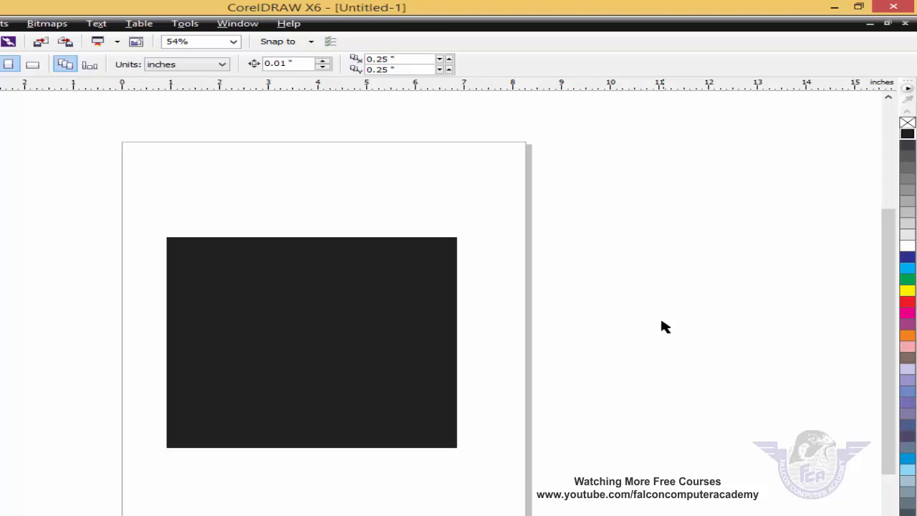
Send the black rectangle behind the logo and shift the logo slightly toward the rectangle's centre.
{"action": "left_click", "coordinate": [358, 356]}
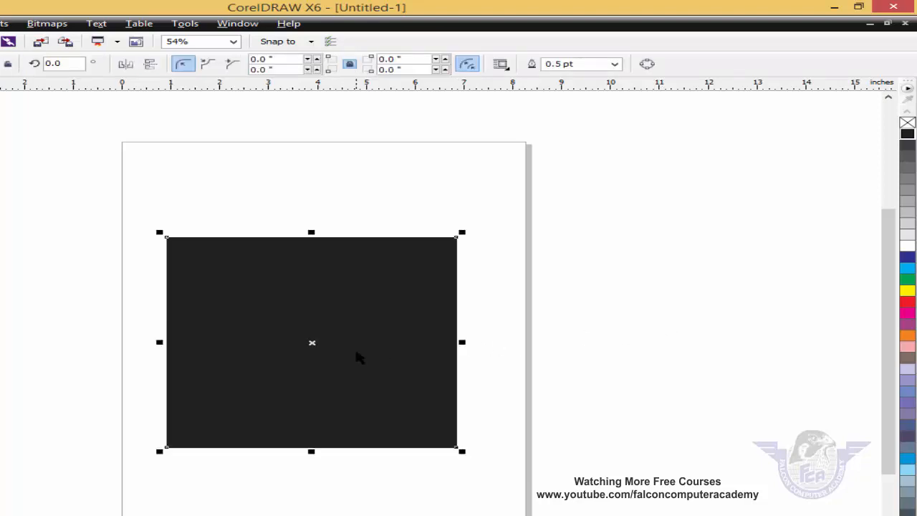
{"action": "key", "text": "ctrl+v"}
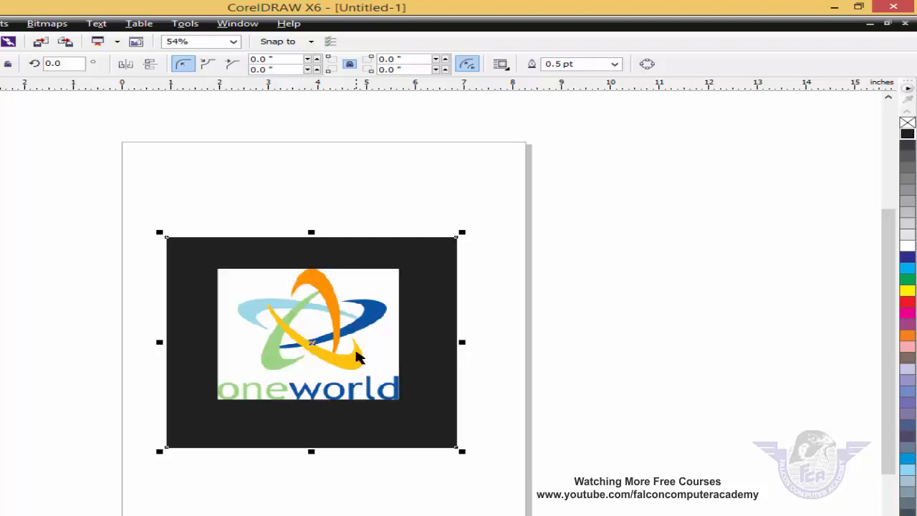
{"action": "left_click", "coordinate": [668, 383]}
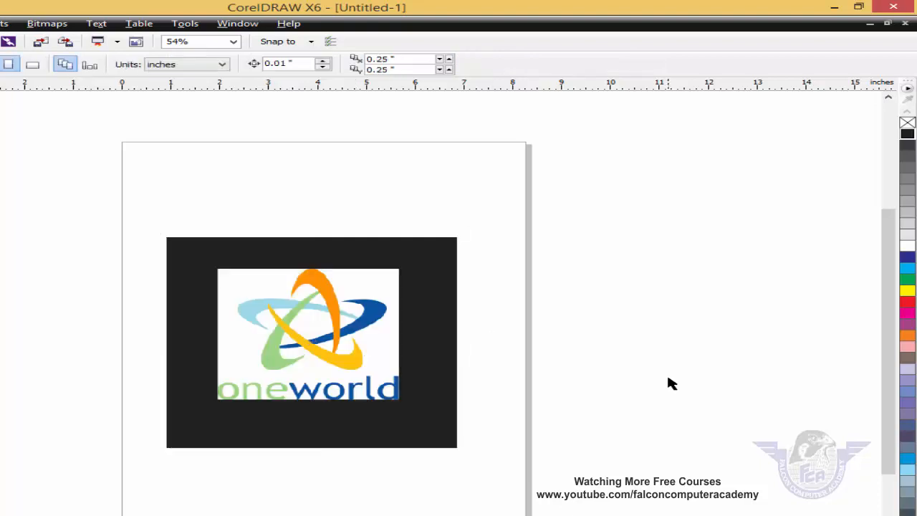
{"action": "left_click", "coordinate": [335, 371]}
{"action": "left_click_drag", "start_coordinate": [328, 380], "coordinate": [365, 382]}
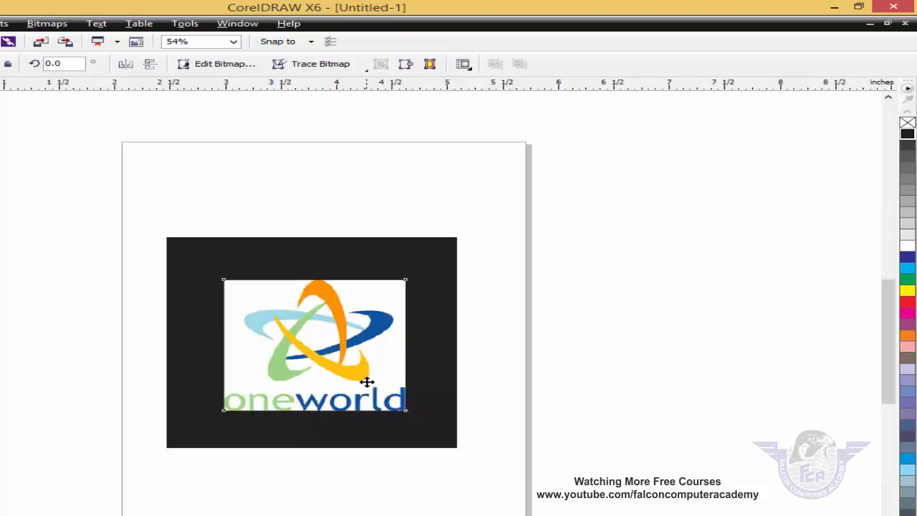
Hide the logo's white background with Bitmap Color Mask, sampling the white from the image and applying a tolerance of 60.
{"action": "scroll", "coordinate": [366, 380], "scroll_direction": "up", "scroll_amount": 2}
{"action": "left_click", "coordinate": [758, 356]}
{"action": "left_click", "coordinate": [442, 396]}
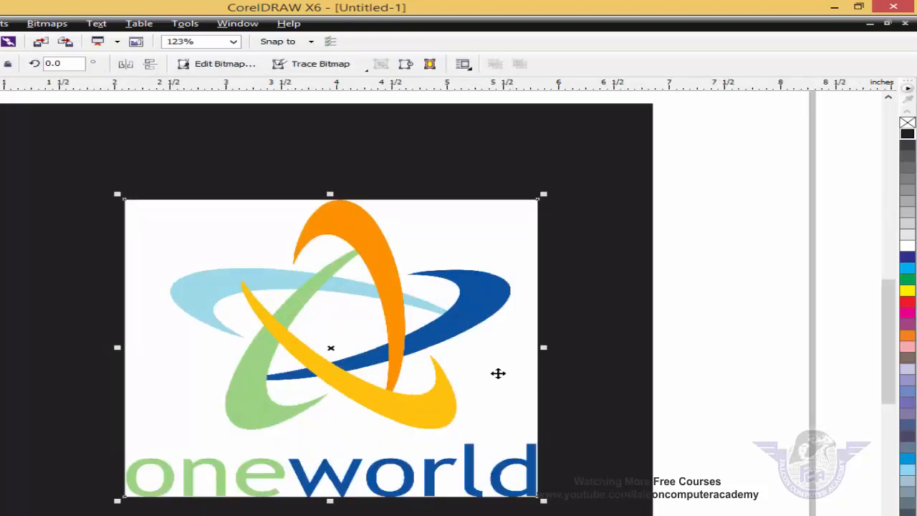
{"action": "left_click", "coordinate": [47, 23]}
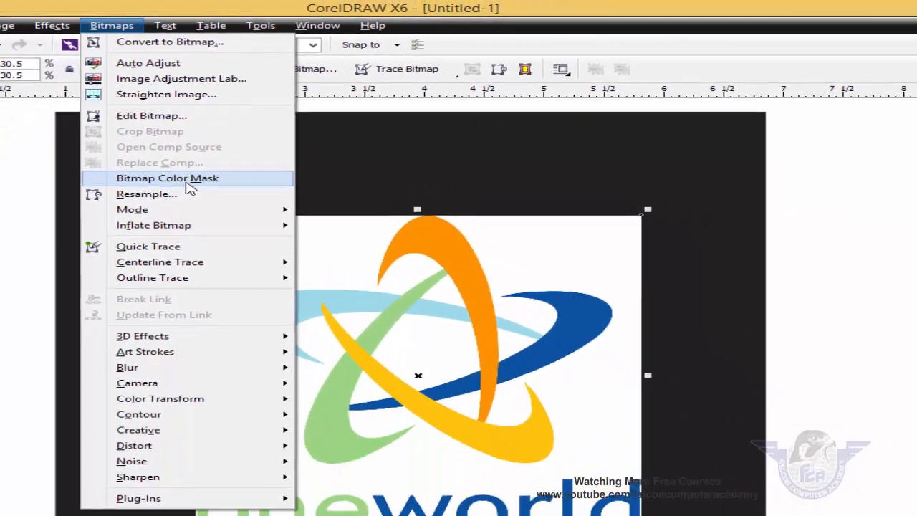
{"action": "left_click", "coordinate": [247, 321]}
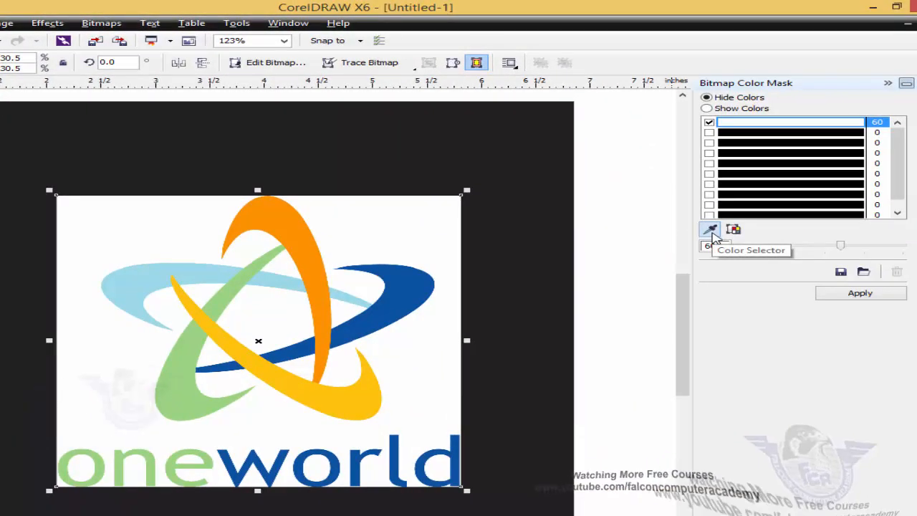
{"action": "left_click", "coordinate": [719, 233]}
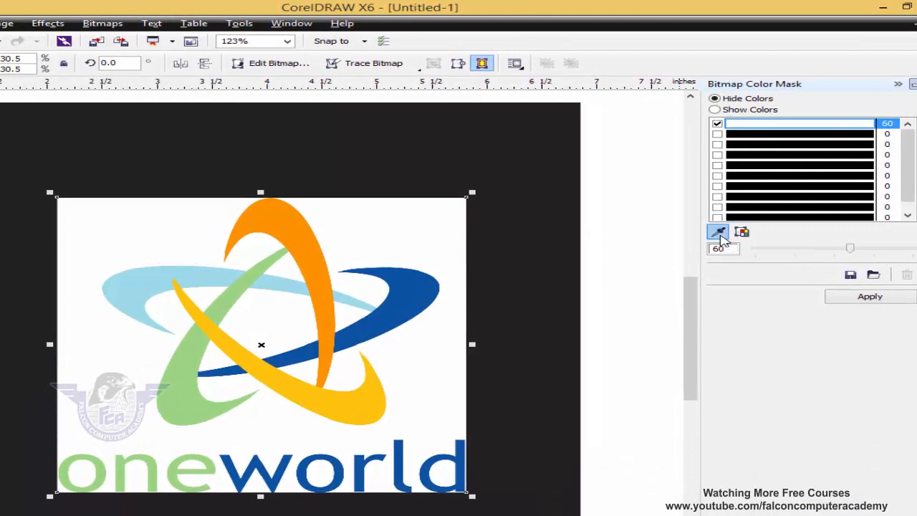
{"action": "left_click", "coordinate": [414, 231]}
{"action": "left_click", "coordinate": [878, 299]}
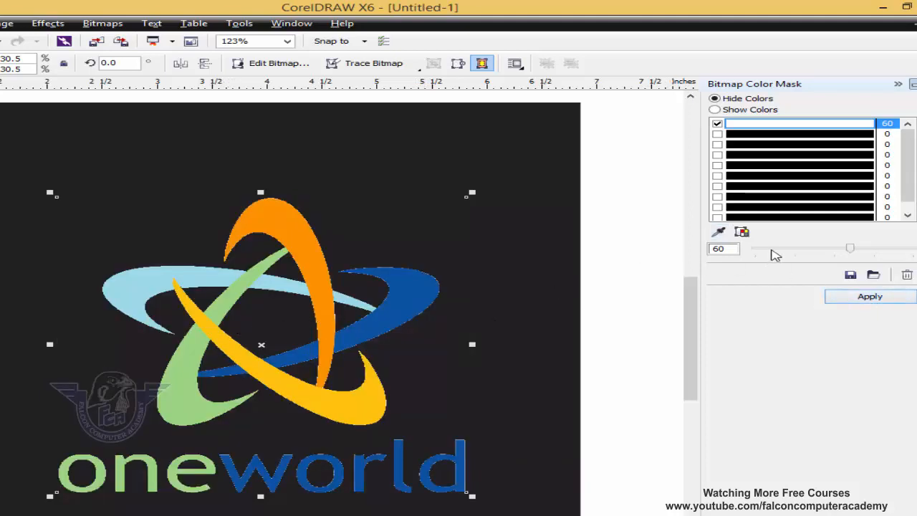
Try the logo's colour mask at a tolerance of 20 and then 11.
{"action": "left_click", "coordinate": [773, 249]}
{"action": "left_click", "coordinate": [786, 250]}
{"action": "left_click", "coordinate": [879, 298]}
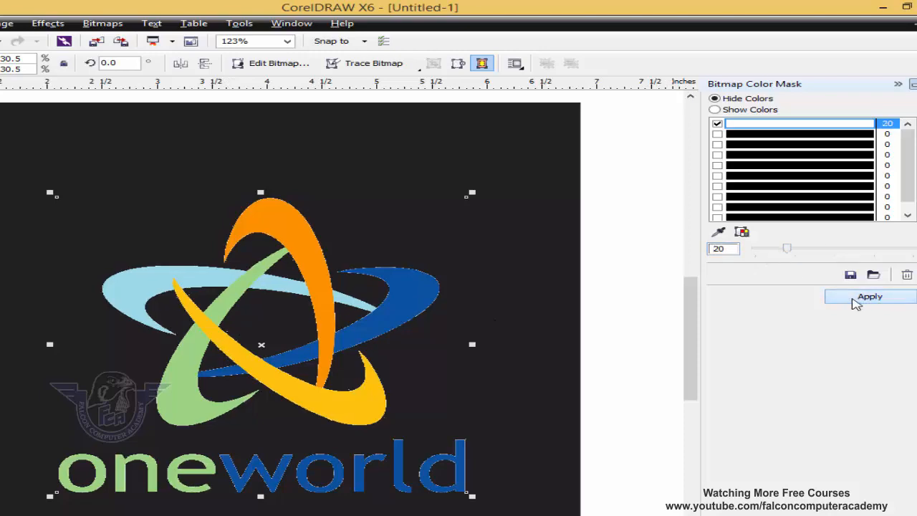
{"action": "left_click", "coordinate": [760, 250]}
{"action": "left_click", "coordinate": [761, 249]}
{"action": "left_click", "coordinate": [872, 297]}
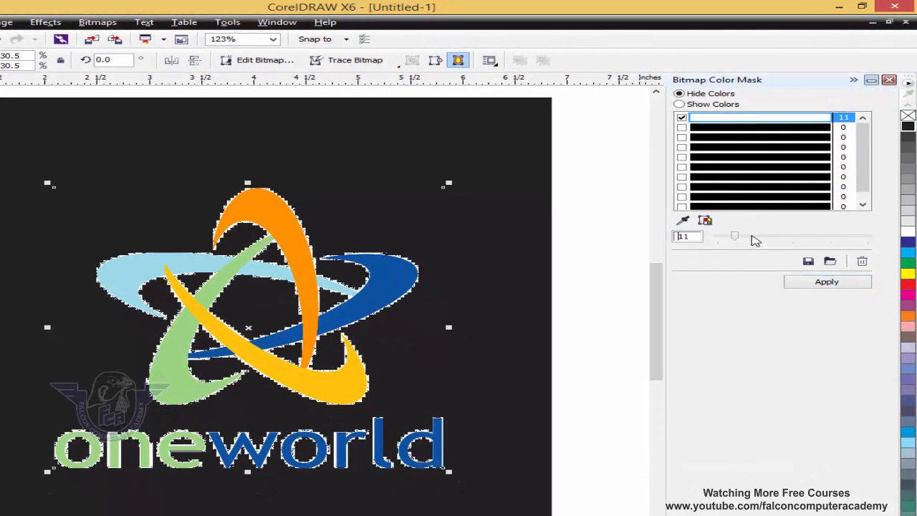
Raise the colour mask tolerance to 31 and then 41, applying each to the logo, and deselect it.
{"action": "left_click", "coordinate": [778, 248]}
{"action": "left_click", "coordinate": [778, 248]}
{"action": "left_click", "coordinate": [778, 248]}
{"action": "left_click", "coordinate": [817, 286]}
{"action": "left_click", "coordinate": [830, 241]}
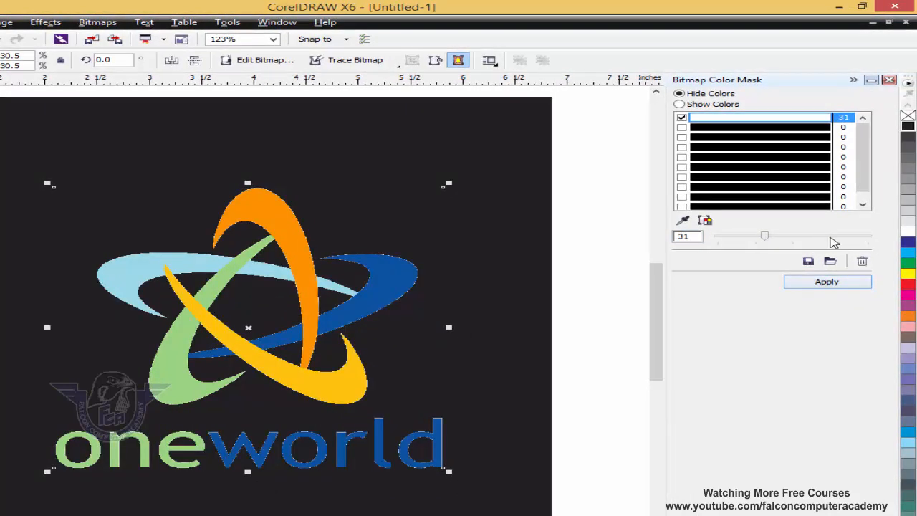
{"action": "left_click", "coordinate": [841, 286]}
{"action": "left_click", "coordinate": [593, 322]}
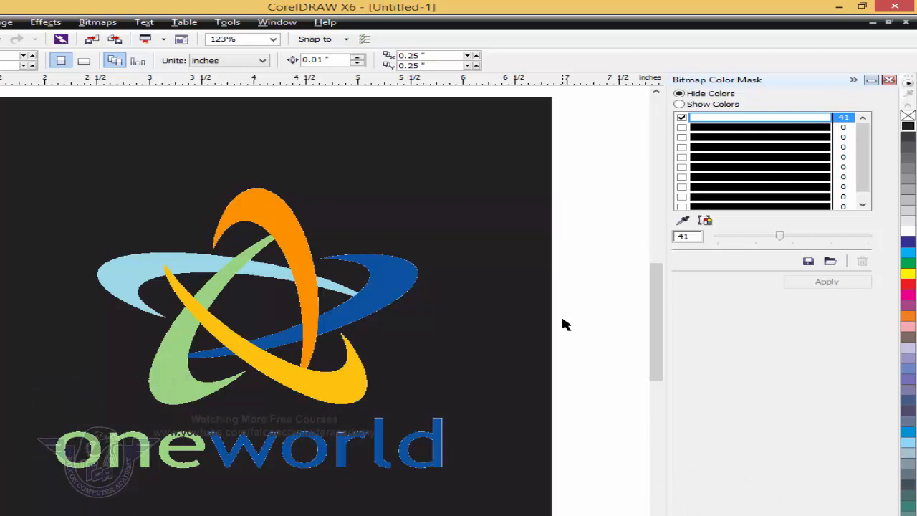
Move the logo and its black rectangle together toward the page's left edge, partly off the page.
{"action": "scroll", "coordinate": [562, 324], "scroll_direction": "down", "scroll_amount": 2}
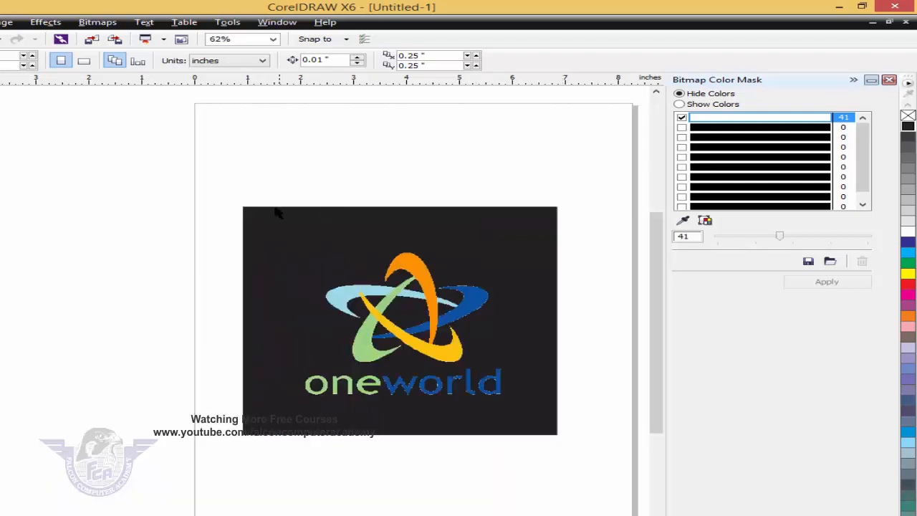
{"action": "left_click_drag", "start_coordinate": [227, 189], "coordinate": [641, 477]}
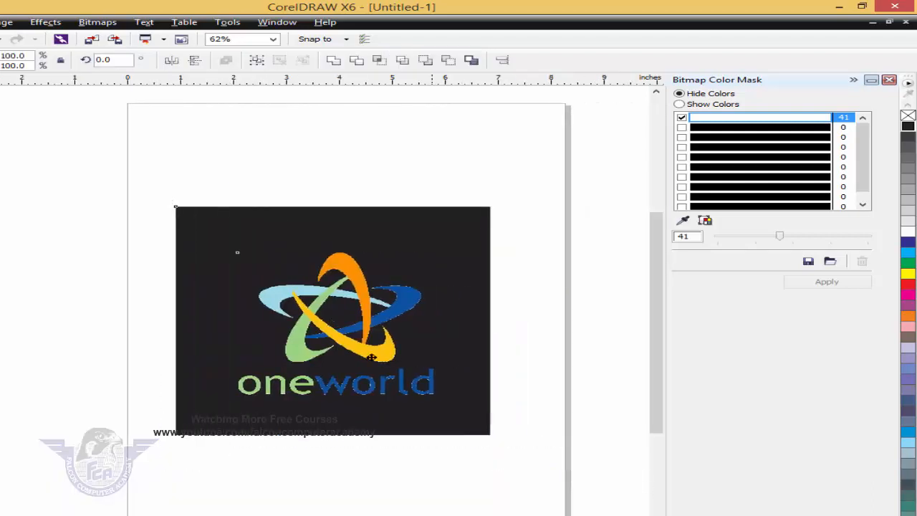
{"action": "left_click_drag", "start_coordinate": [372, 357], "coordinate": [161, 315]}
Import website-icon-8.png from the ICON folder on the Desktop and place it on the empty area of the page.
{"action": "right_click", "coordinate": [352, 202]}
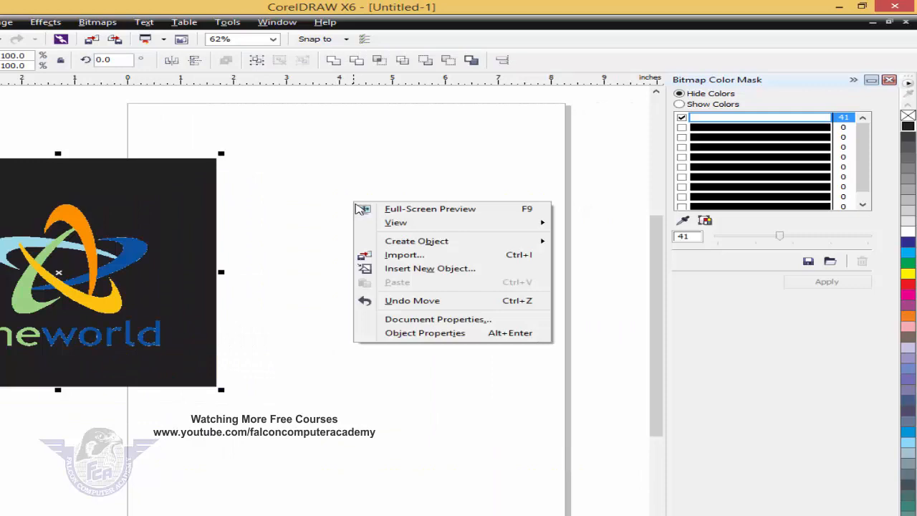
{"action": "left_click", "coordinate": [398, 256]}
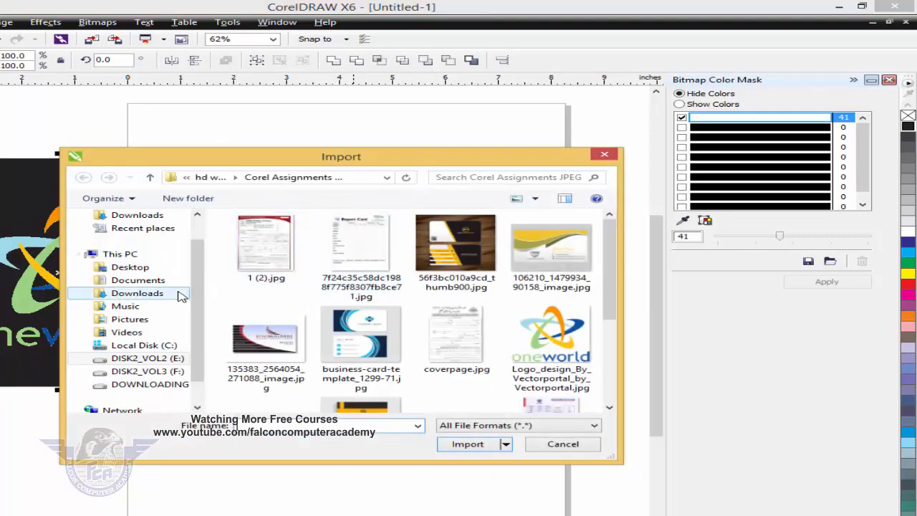
{"action": "scroll", "coordinate": [202, 299], "scroll_direction": "up", "scroll_amount": 2}
{"action": "left_click", "coordinate": [129, 233]}
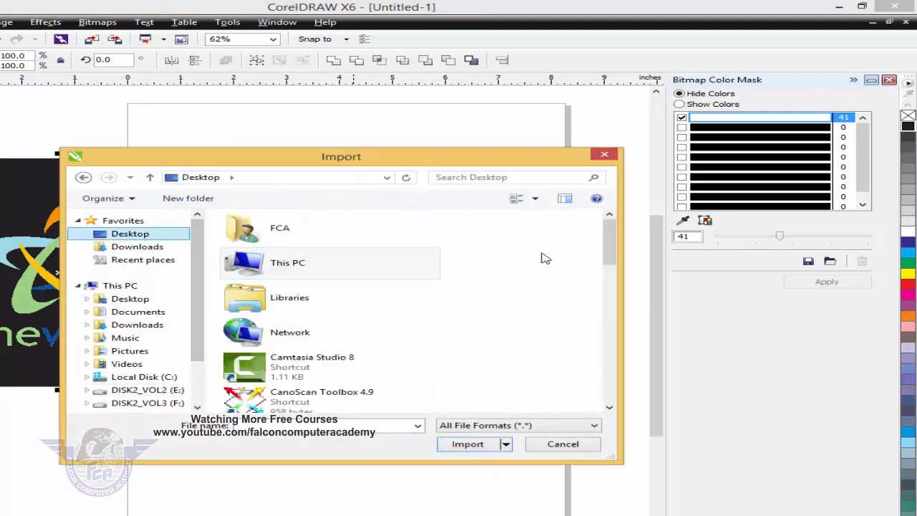
{"action": "left_click_drag", "start_coordinate": [608, 262], "coordinate": [609, 313]}
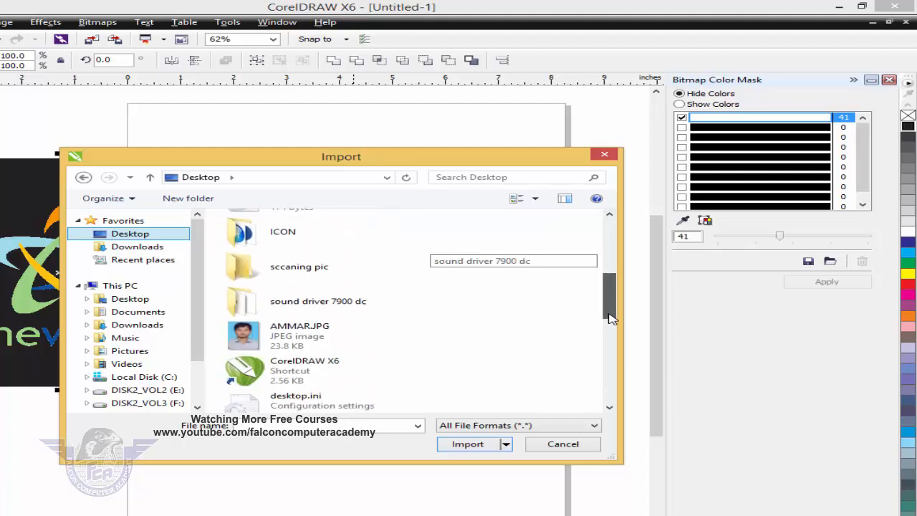
{"action": "double_click", "coordinate": [287, 229]}
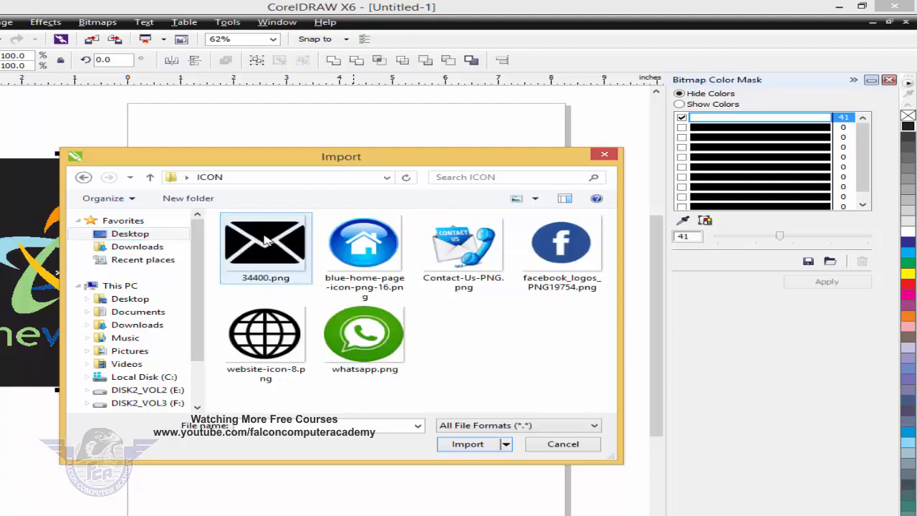
{"action": "left_click", "coordinate": [288, 315]}
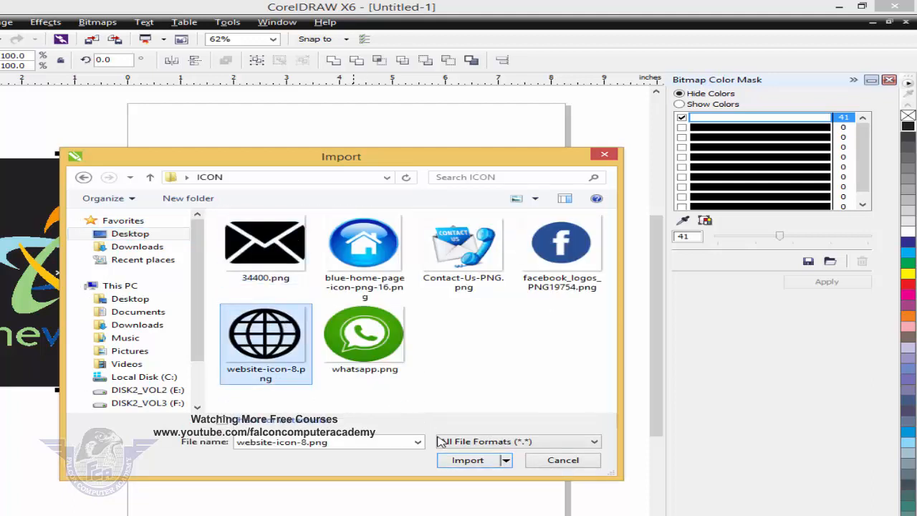
{"action": "left_click", "coordinate": [465, 460]}
{"action": "mouse_move", "coordinate": [309, 267]}
{"action": "left_mouse_down"}
{"action": "mouse_move", "coordinate": [455, 390]}
{"action": "mouse_move", "coordinate": [464, 378]}
{"action": "left_mouse_up"}
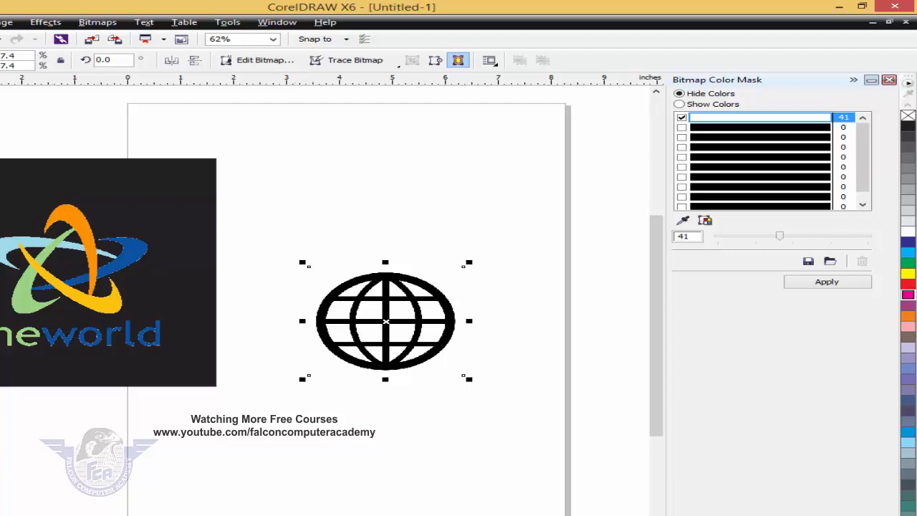
Draw a dark blue rectangle about 3.9 by 4.15 inches around the globe icon and send it to the back.
{"action": "key", "text": "F6"}
{"action": "left_click_drag", "start_coordinate": [283, 246], "coordinate": [491, 401]}
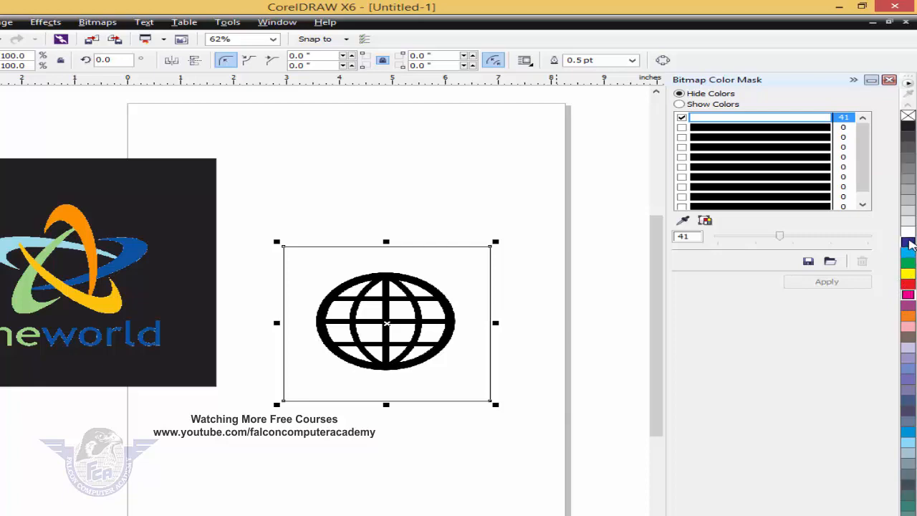
{"action": "left_click", "coordinate": [908, 244]}
{"action": "key", "text": "shift+Page_Down"}
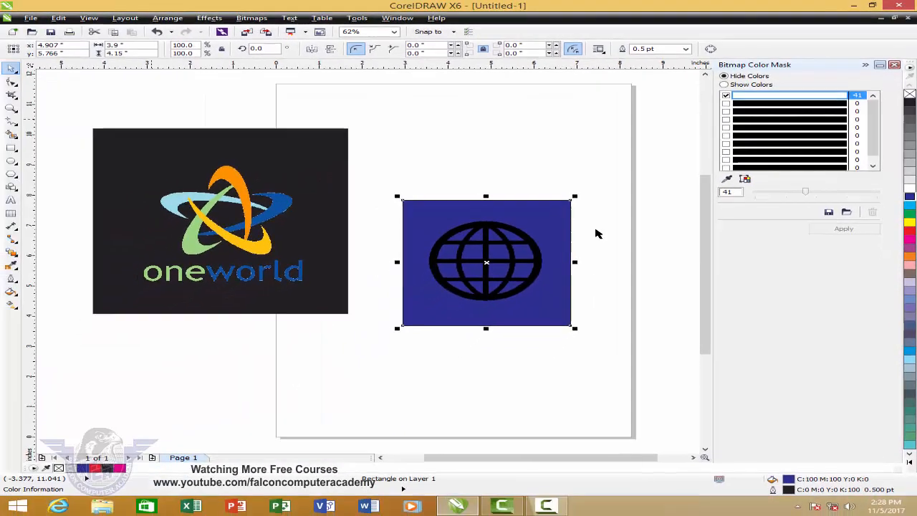
Try a Quick Trace on the globe icon bitmap and undo it.
{"action": "left_click", "coordinate": [602, 238]}
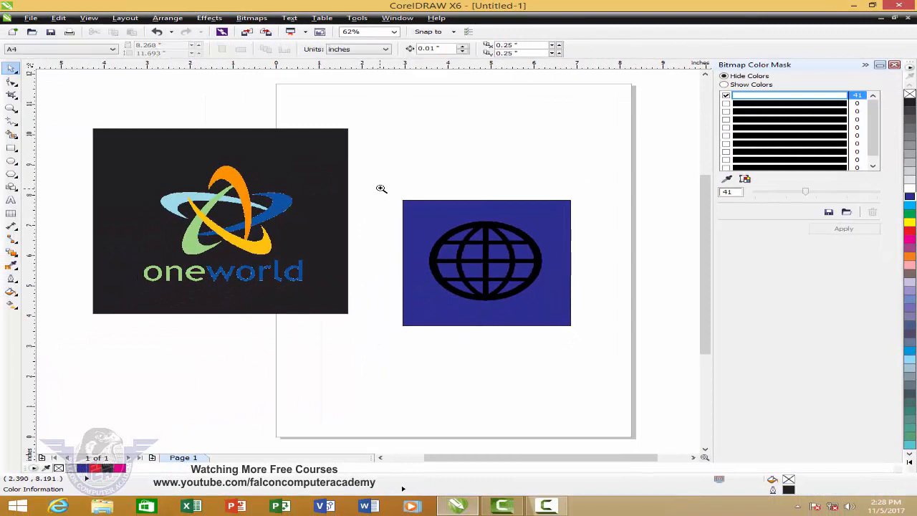
{"action": "scroll", "coordinate": [611, 290], "scroll_direction": "up", "scroll_amount": 2}
{"action": "key", "text": "ctrl+a"}
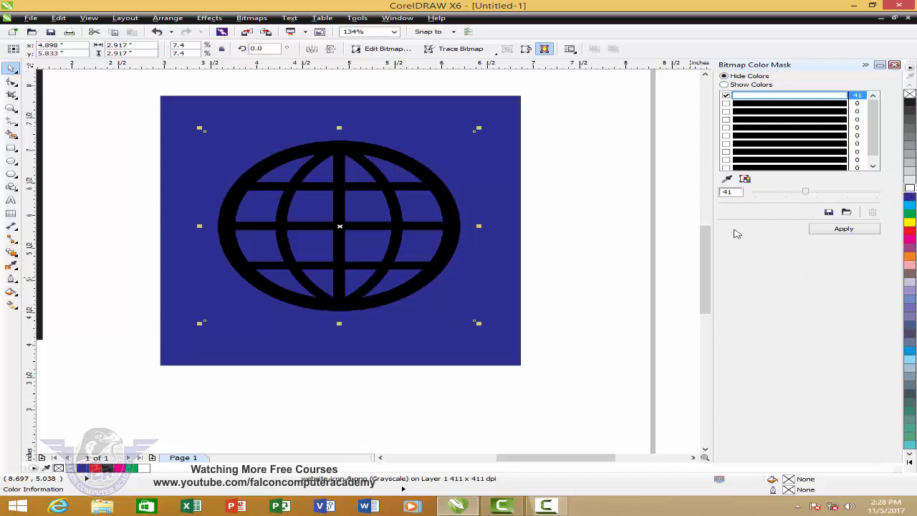
{"action": "left_click", "coordinate": [585, 259]}
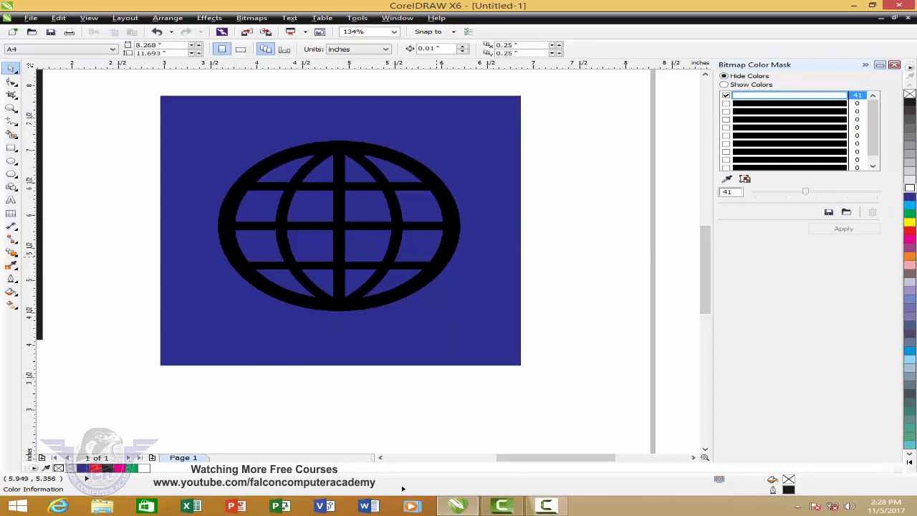
{"action": "left_click", "coordinate": [431, 255]}
{"action": "left_click", "coordinate": [252, 18]}
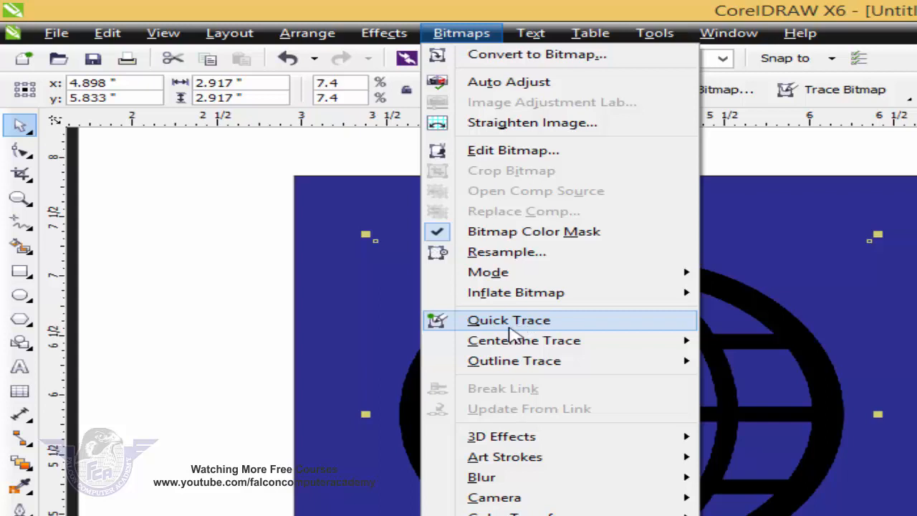
{"action": "mouse_move", "coordinate": [511, 344]}
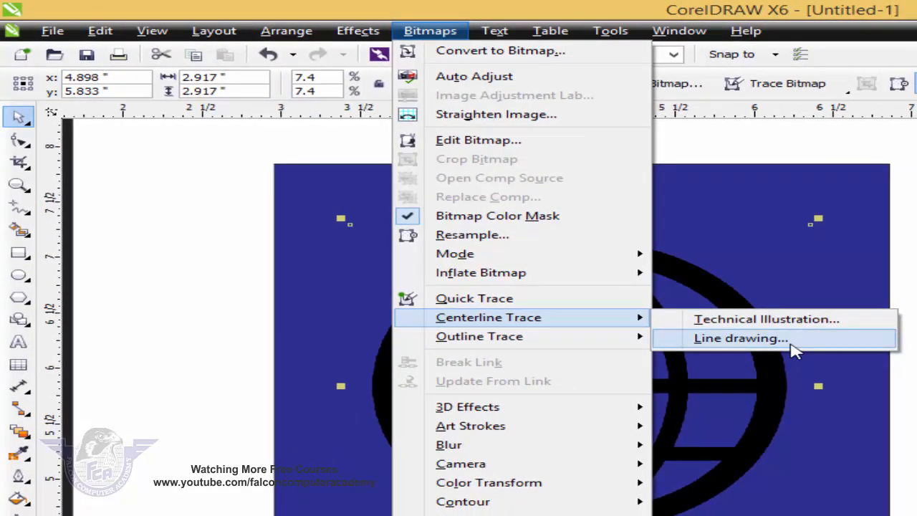
{"action": "mouse_move", "coordinate": [587, 348]}
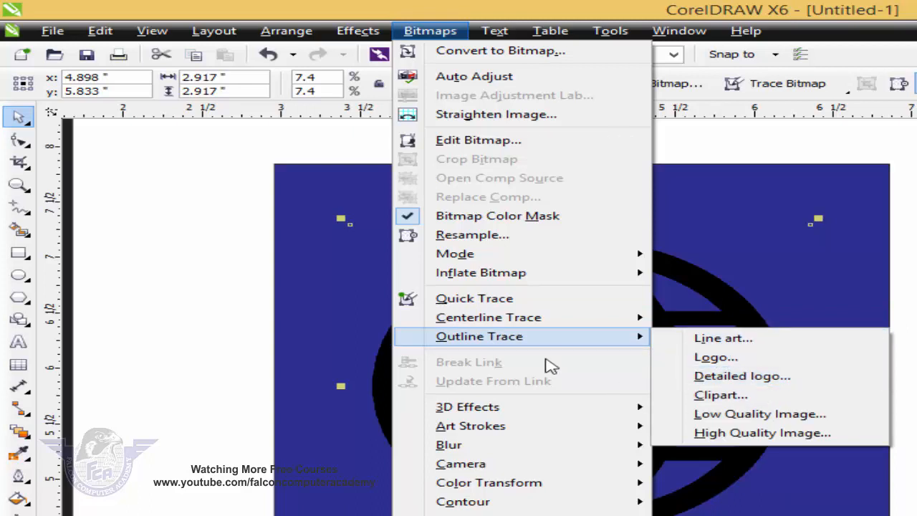
{"action": "left_click", "coordinate": [496, 300]}
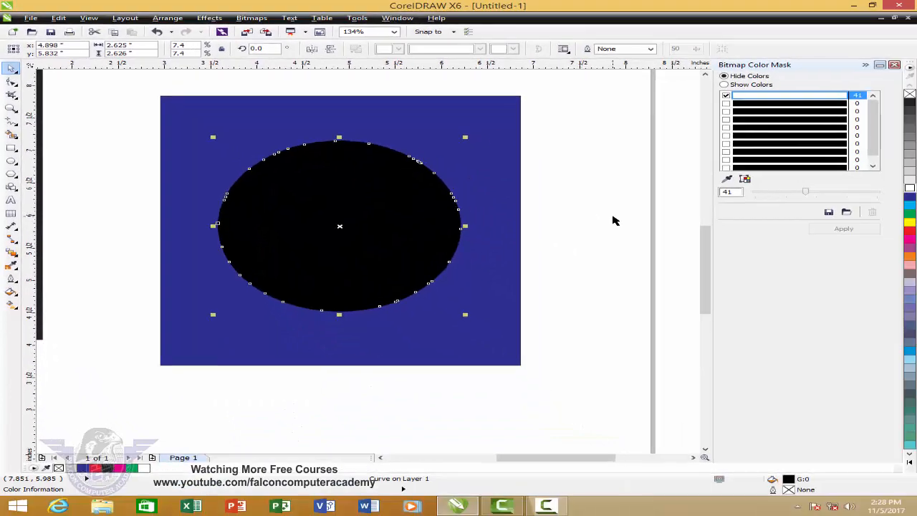
{"action": "key", "text": "ctrl+z"}
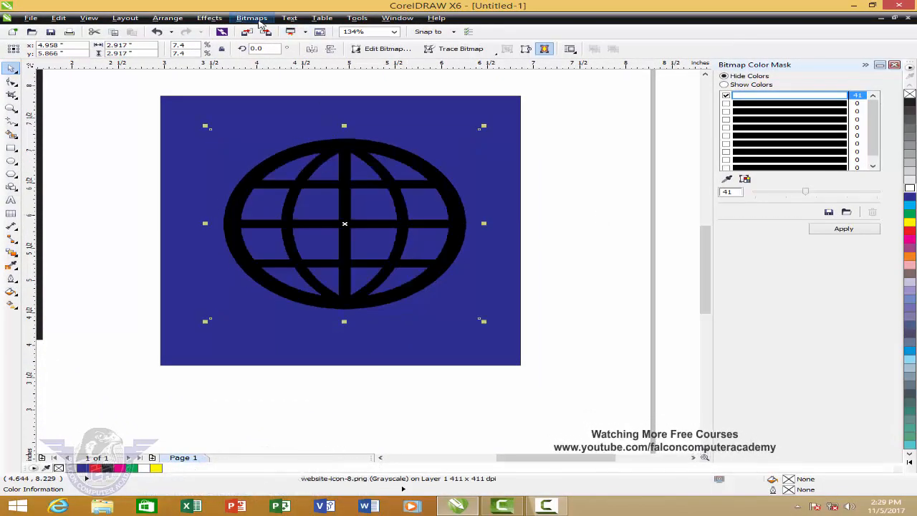
Trace the globe bitmap with Outline Trace as Line art, removing the background and keeping the original image.
{"action": "left_click", "coordinate": [254, 18]}
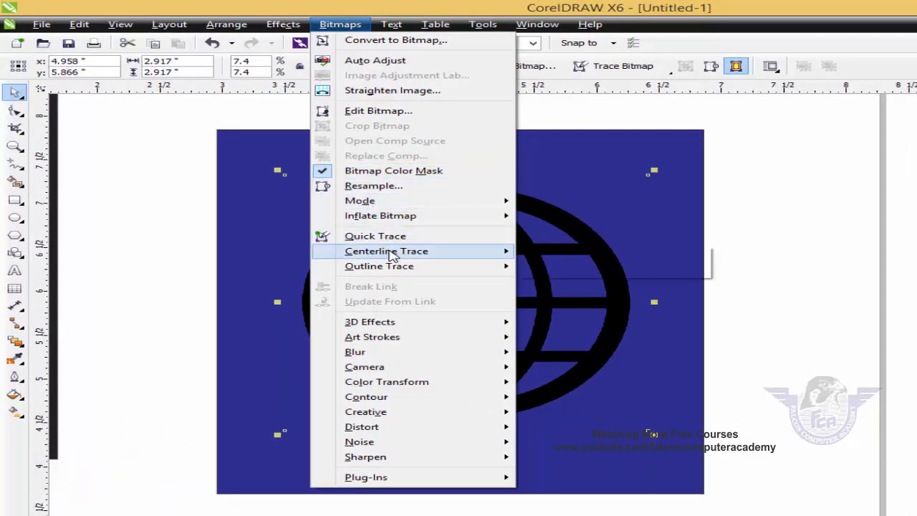
{"action": "mouse_move", "coordinate": [393, 272]}
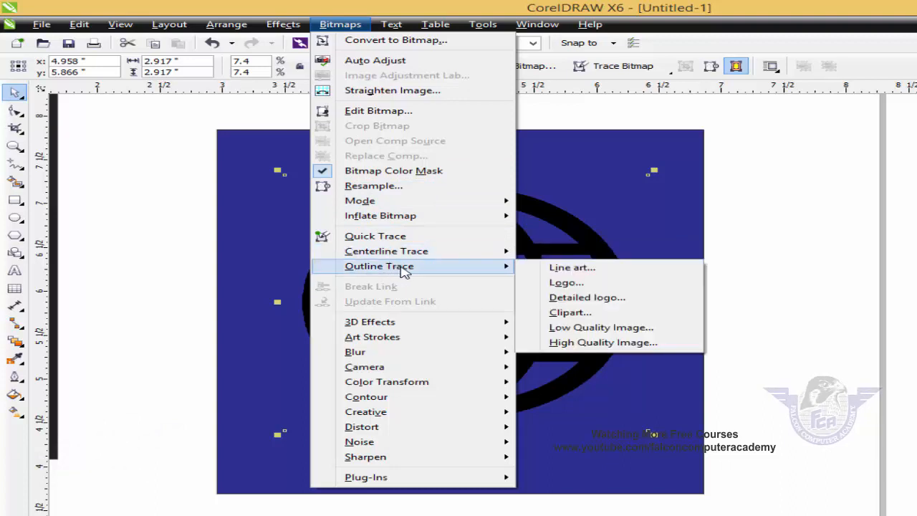
{"action": "left_click", "coordinate": [615, 271]}
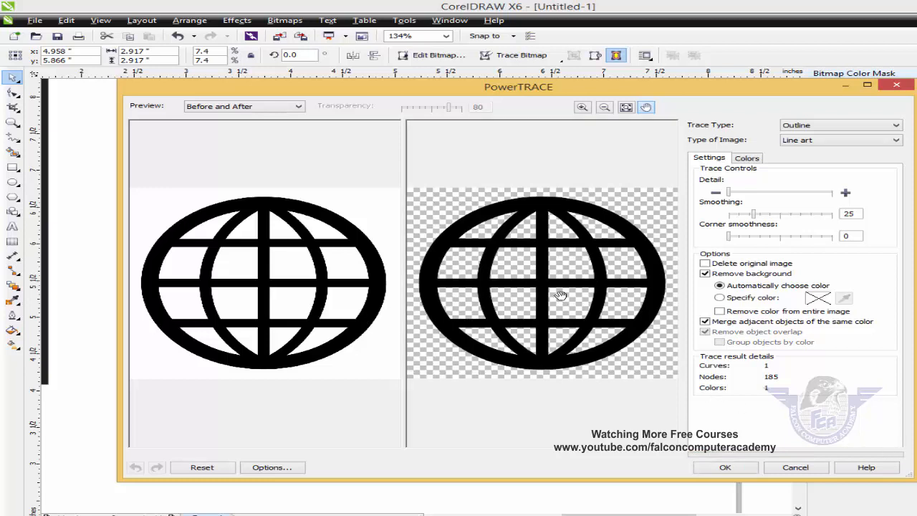
{"action": "left_click", "coordinate": [730, 468]}
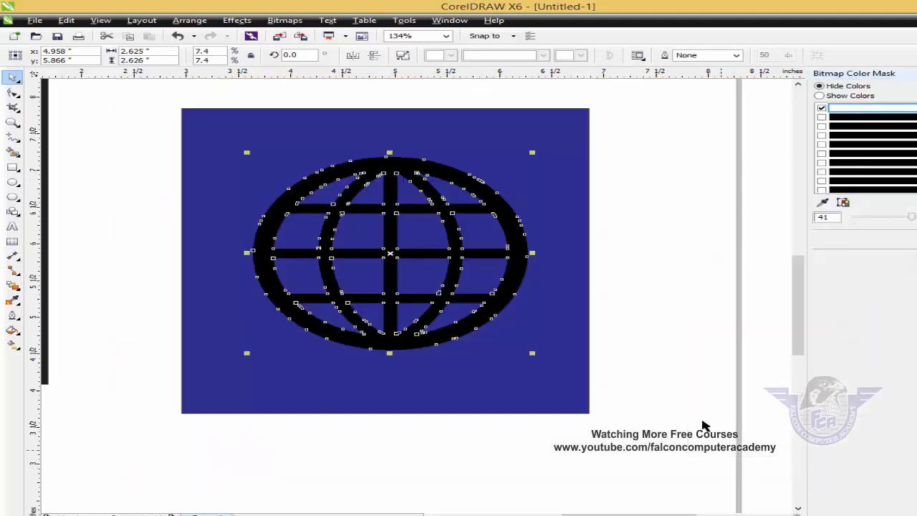
{"action": "left_click", "coordinate": [671, 333]}
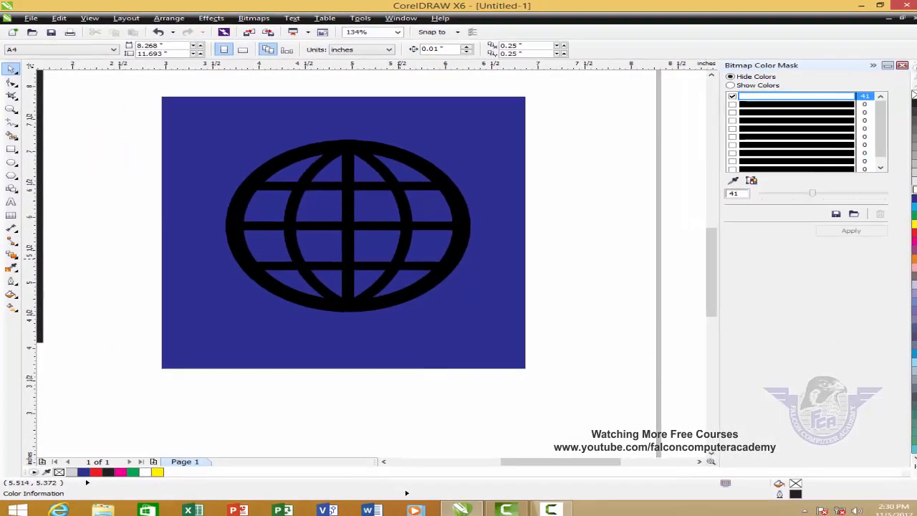
Move the traced globe off the original to beside it, partly outside the blue rectangle, and select the original bitmap.
{"action": "left_click_drag", "start_coordinate": [451, 293], "coordinate": [728, 306]}
{"action": "left_click_drag", "start_coordinate": [638, 269], "coordinate": [638, 269]}
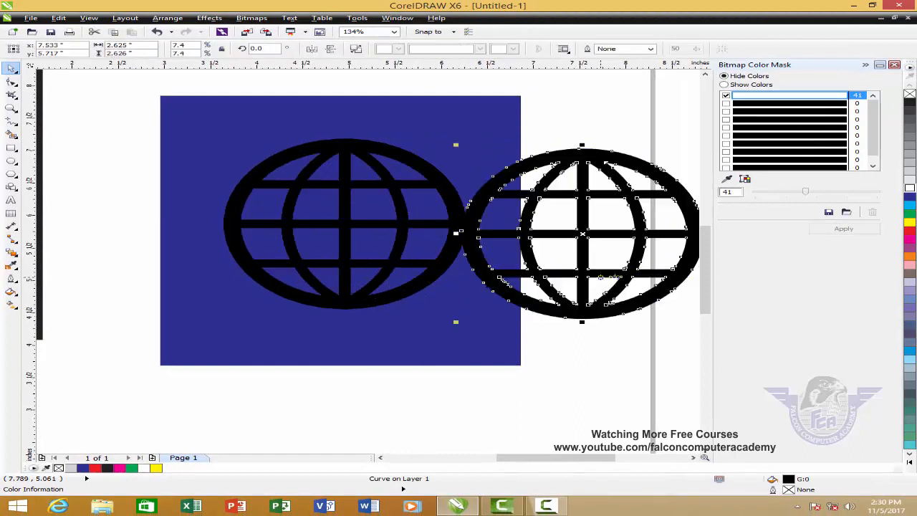
{"action": "left_click", "coordinate": [423, 269]}
{"action": "left_click", "coordinate": [423, 269]}
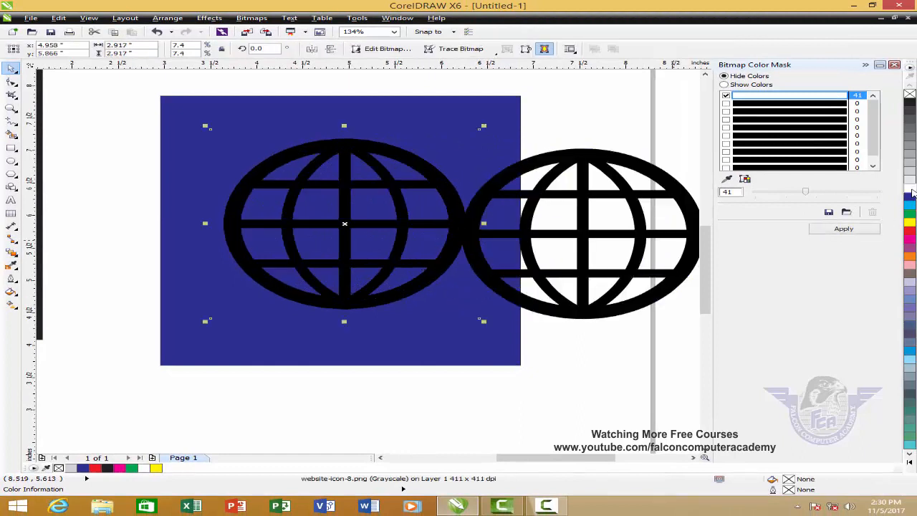
Fill the traced globe curve with yellow.
{"action": "left_click", "coordinate": [501, 287]}
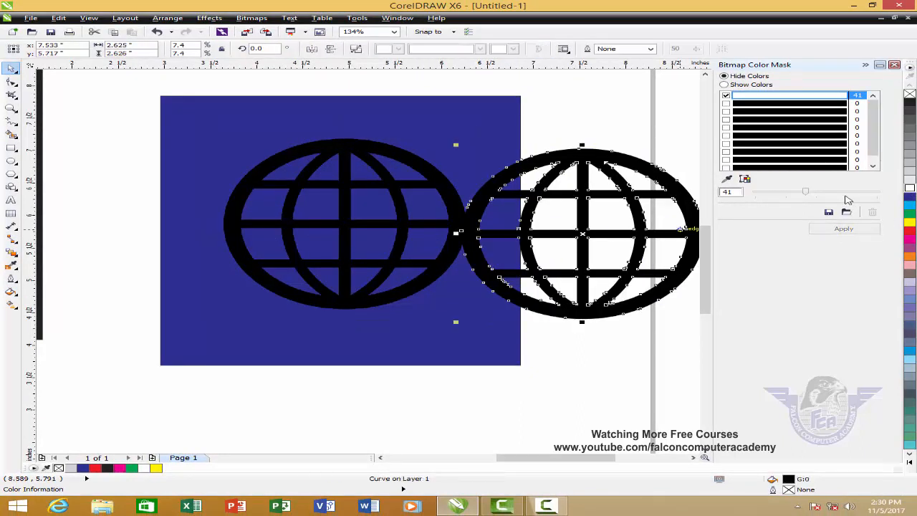
{"action": "left_click", "coordinate": [908, 188]}
{"action": "left_click", "coordinate": [909, 222]}
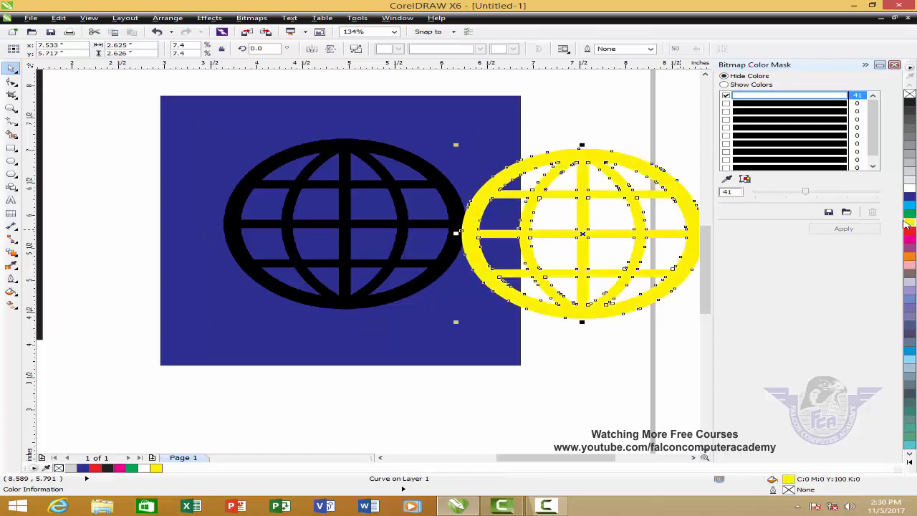
Delete the original globe bitmap and put the traced globe in its place on the blue rectangle, filled white.
{"action": "left_click", "coordinate": [483, 316]}
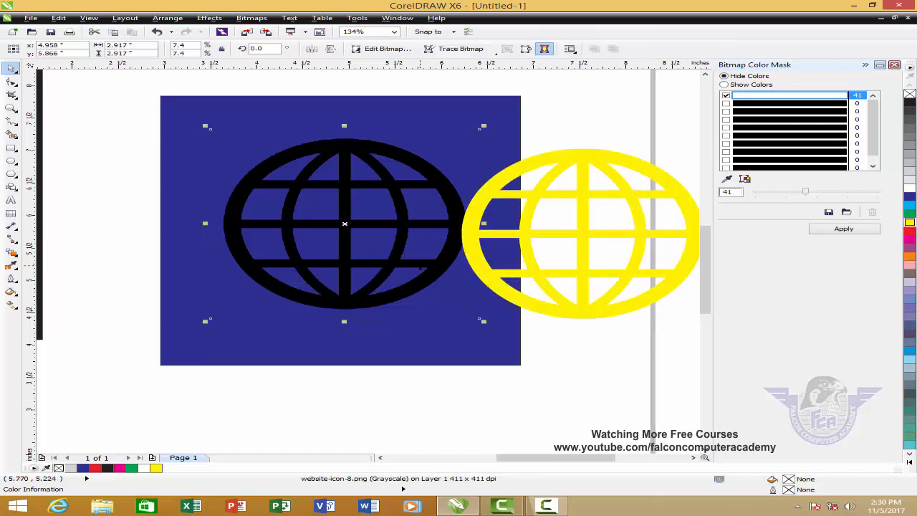
{"action": "key", "text": "Delete"}
{"action": "left_click", "coordinate": [606, 235]}
{"action": "left_click_drag", "start_coordinate": [606, 236], "coordinate": [375, 228]}
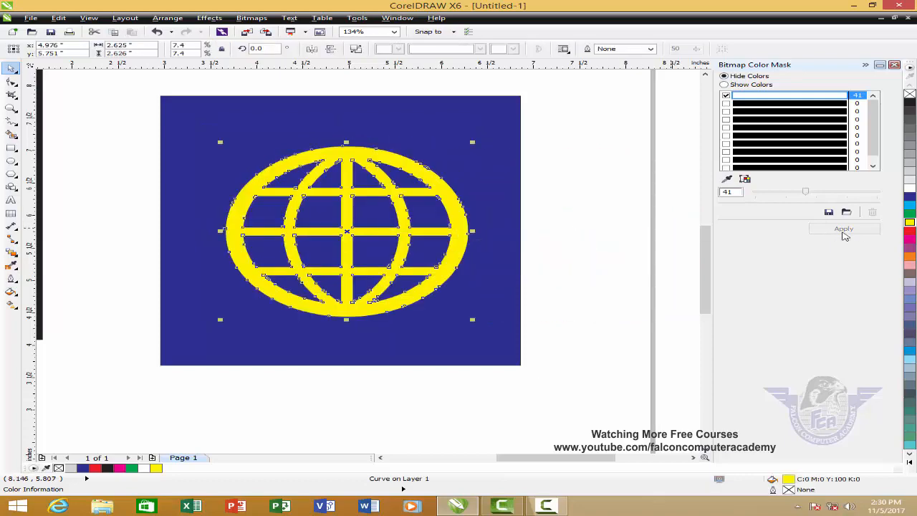
{"action": "left_click", "coordinate": [910, 188]}
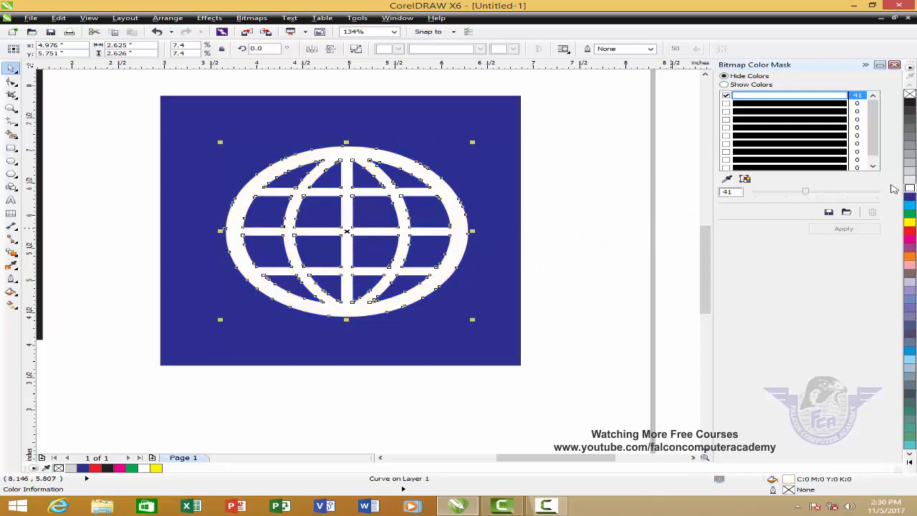